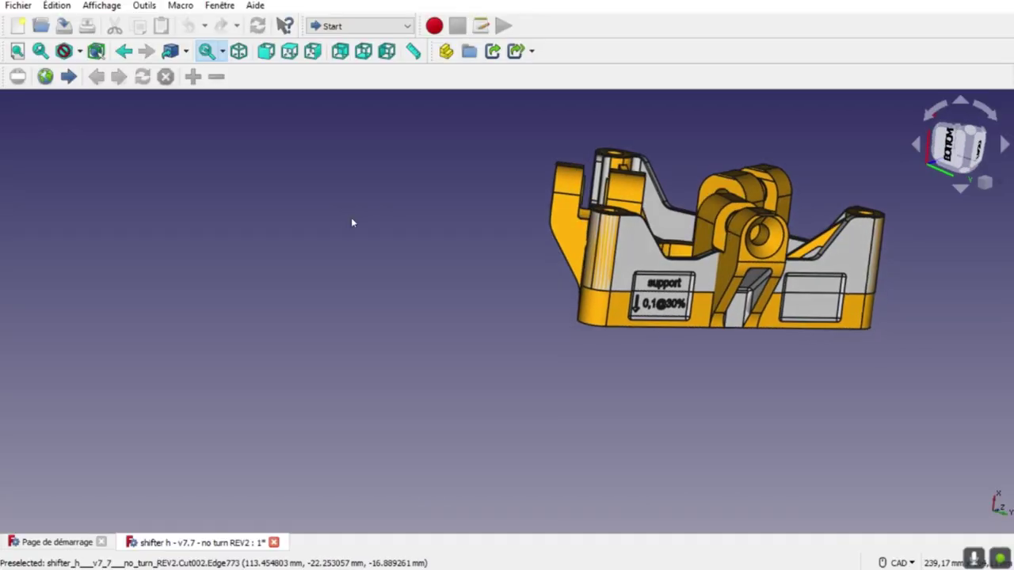
scroll(460, 207, "up", 5)
scroll(459, 207, "up", 3)
mouse_move(484, 224)
left_mouse_down()
mouse_move(475, 208)
mouse_move(358, 233)
left_mouse_up()
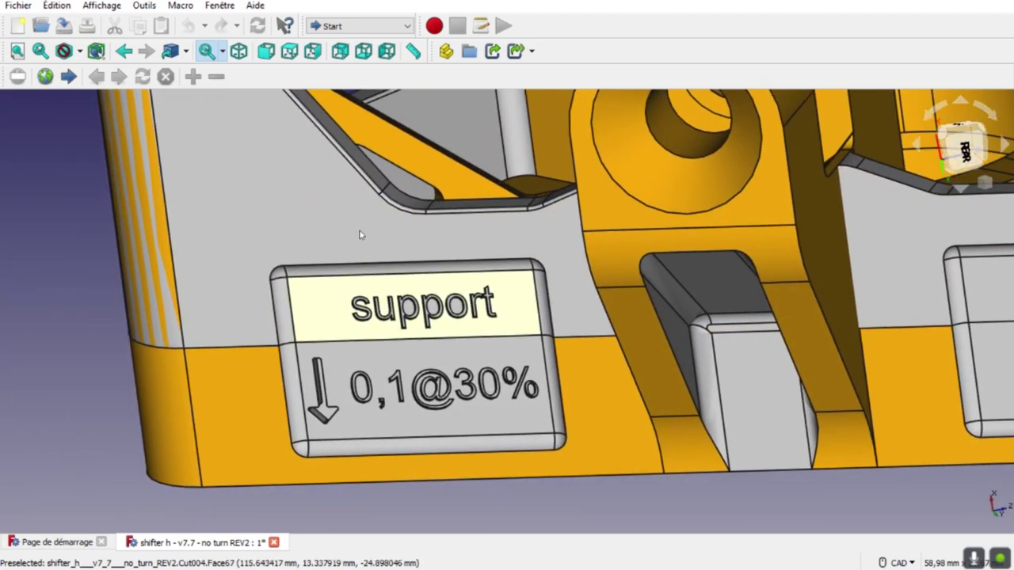
scroll(272, 260, "up", 8)
scroll(279, 252, "down", 10)
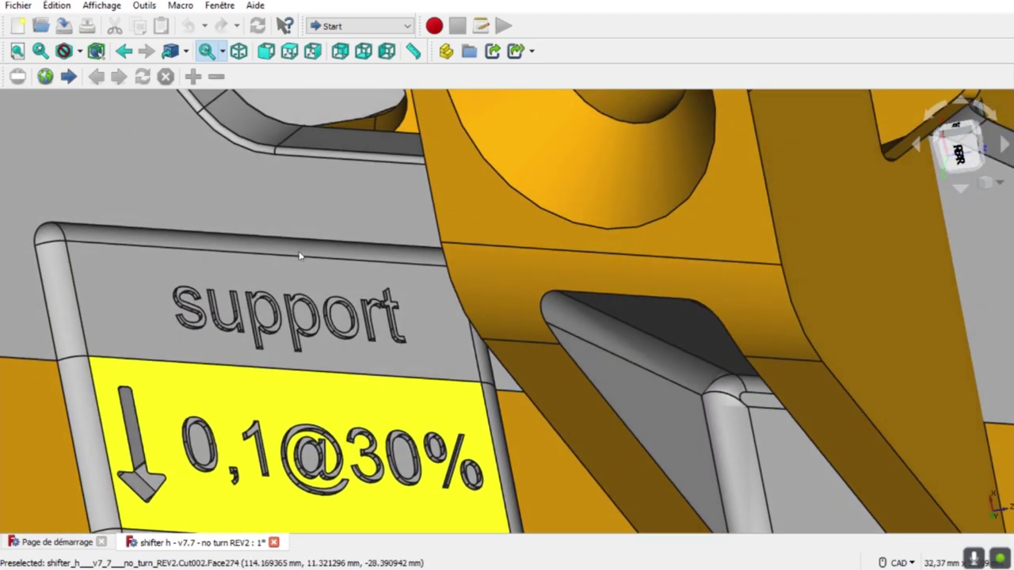